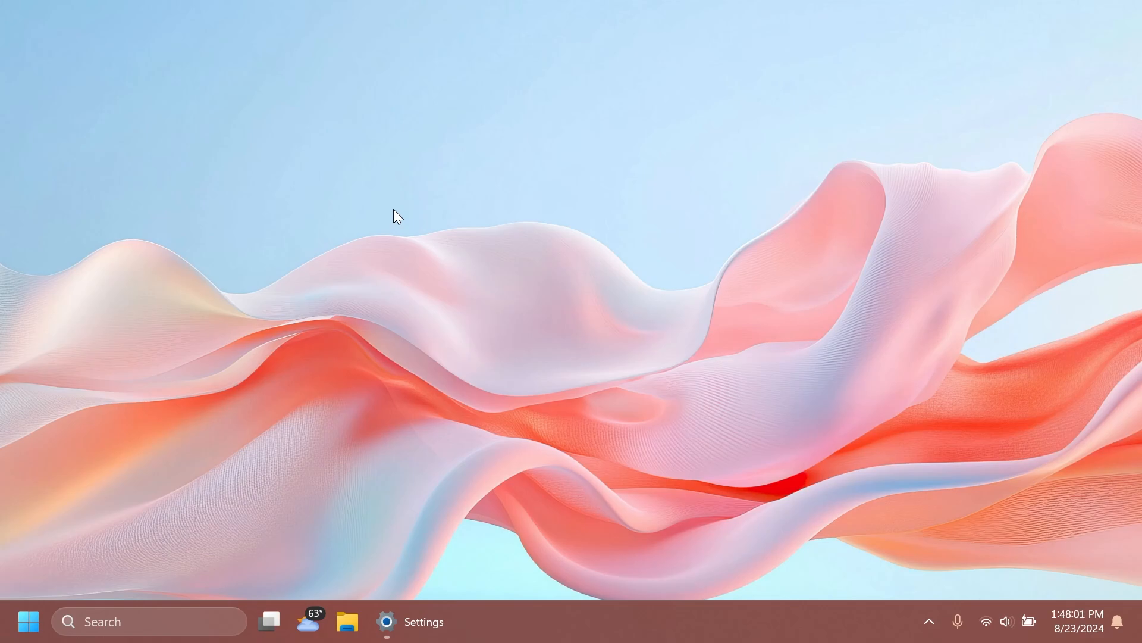
# - View the Windows 11 Pro version 24H2 entry on the About page, then close Settings
pyautogui.click(410, 621)
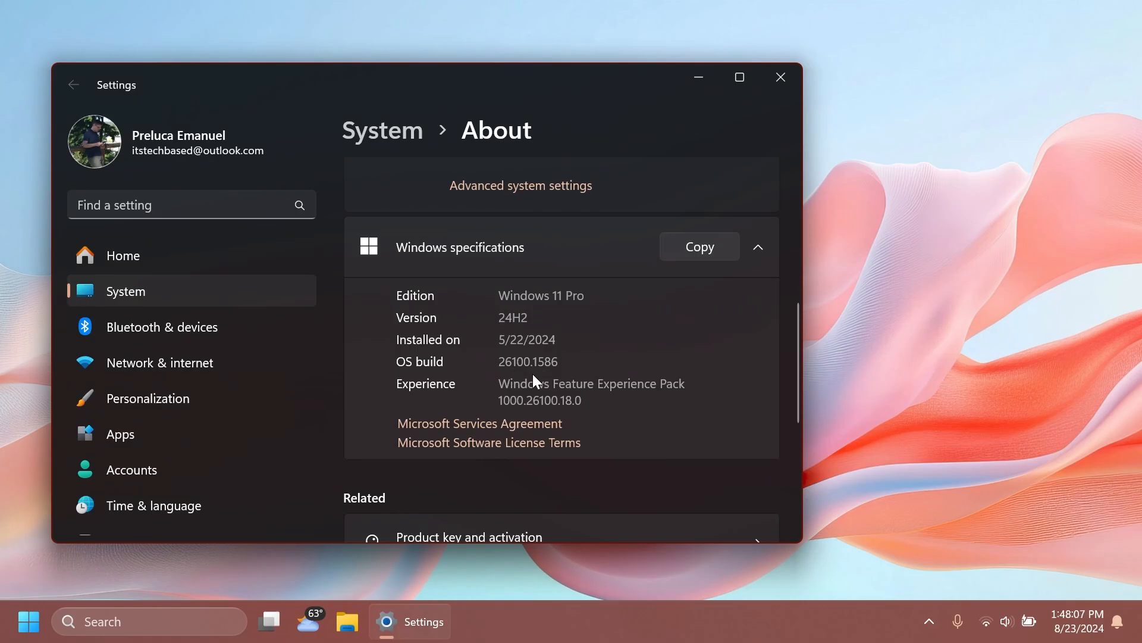
pyautogui.moveTo(527, 320); pyautogui.dragTo(468, 324)
pyautogui.click(536, 320)
pyautogui.click(784, 83)
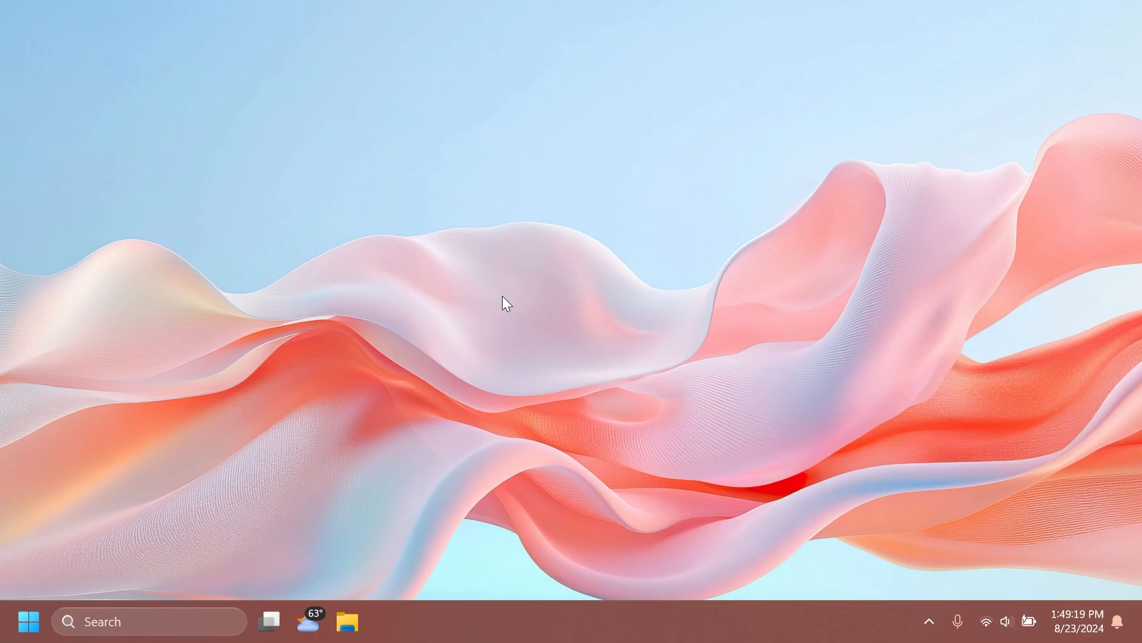
# - Reopen Settings from Search, reach System > For developers, and show End task for the Settings taskbar button
pyautogui.click(187, 622)
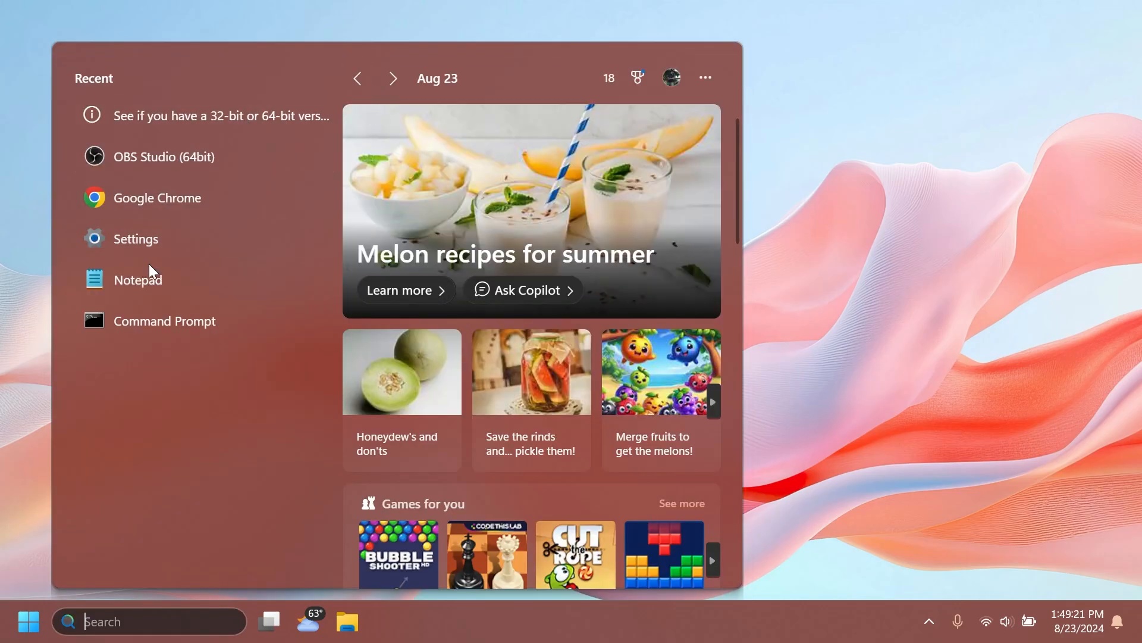
pyautogui.click(154, 242)
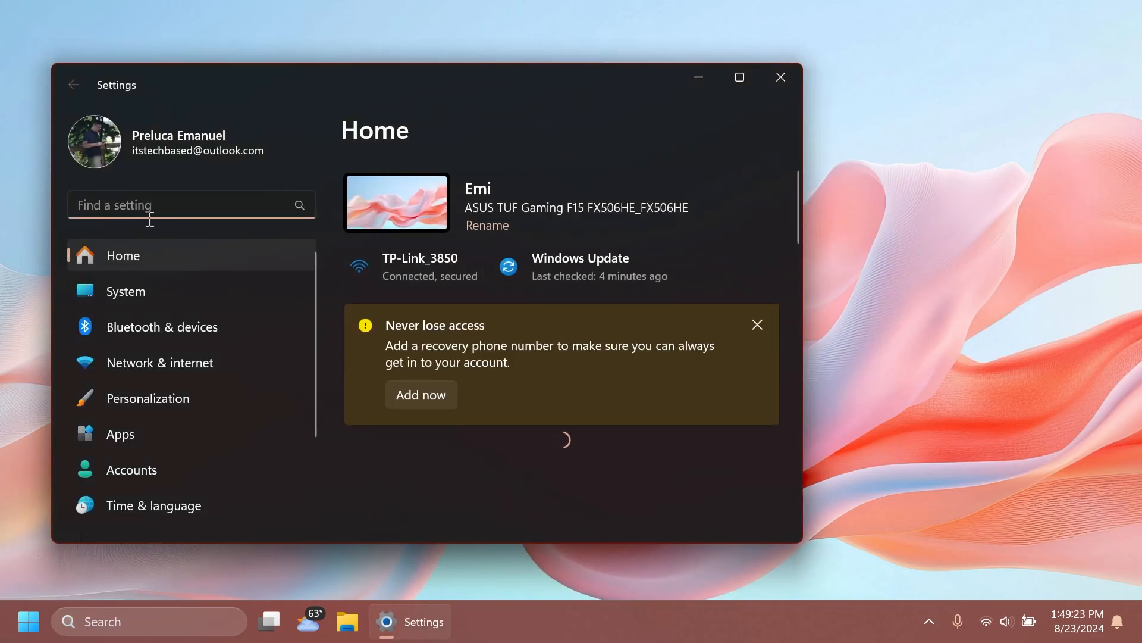
pyautogui.click(130, 294)
pyautogui.scroll(-3, 569, 327)
pyautogui.scroll(-1, 535, 348)
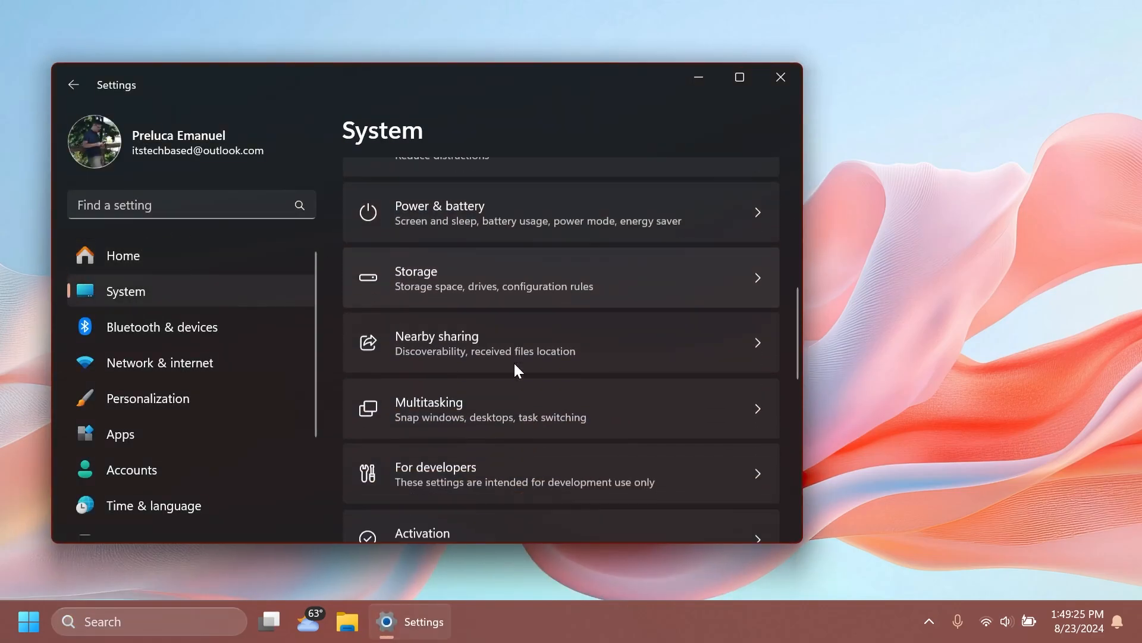
pyautogui.scroll(-3, 508, 376)
pyautogui.click(503, 300)
pyautogui.scroll(-2, 752, 331)
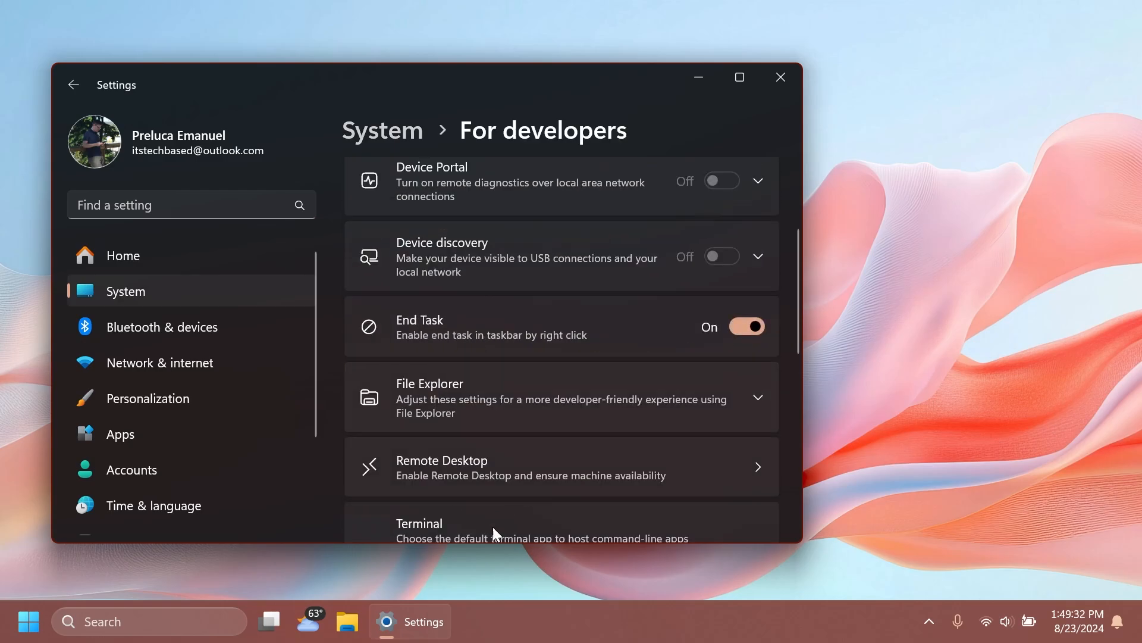
pyautogui.rightClick(384, 620)
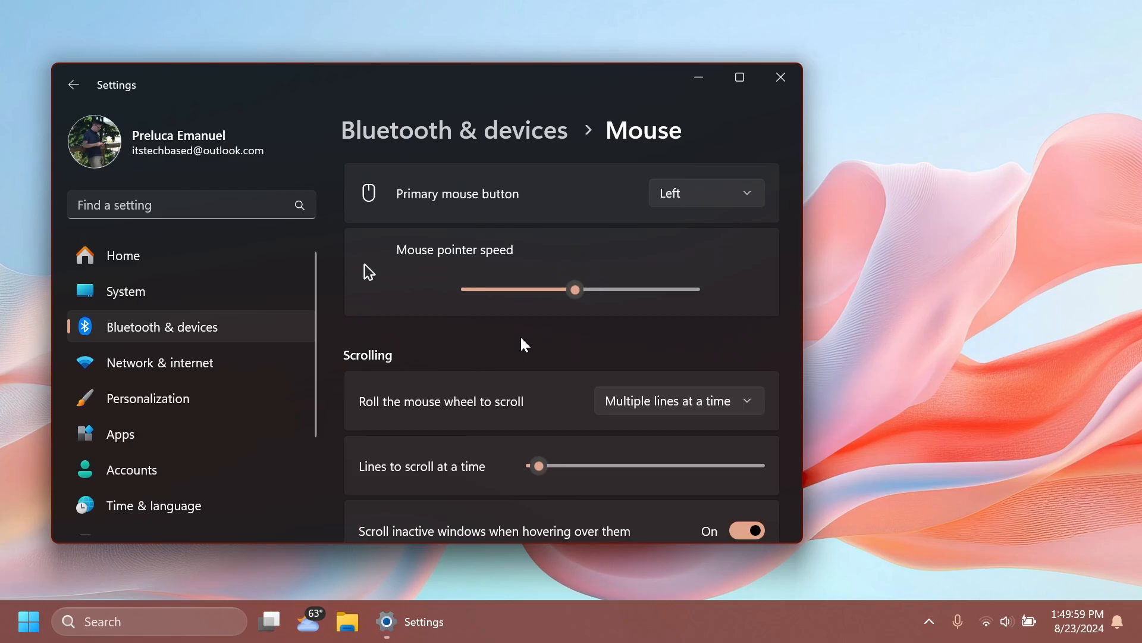
pyautogui.scroll(-1, 520, 336)
pyautogui.scroll(-1, 501, 339)
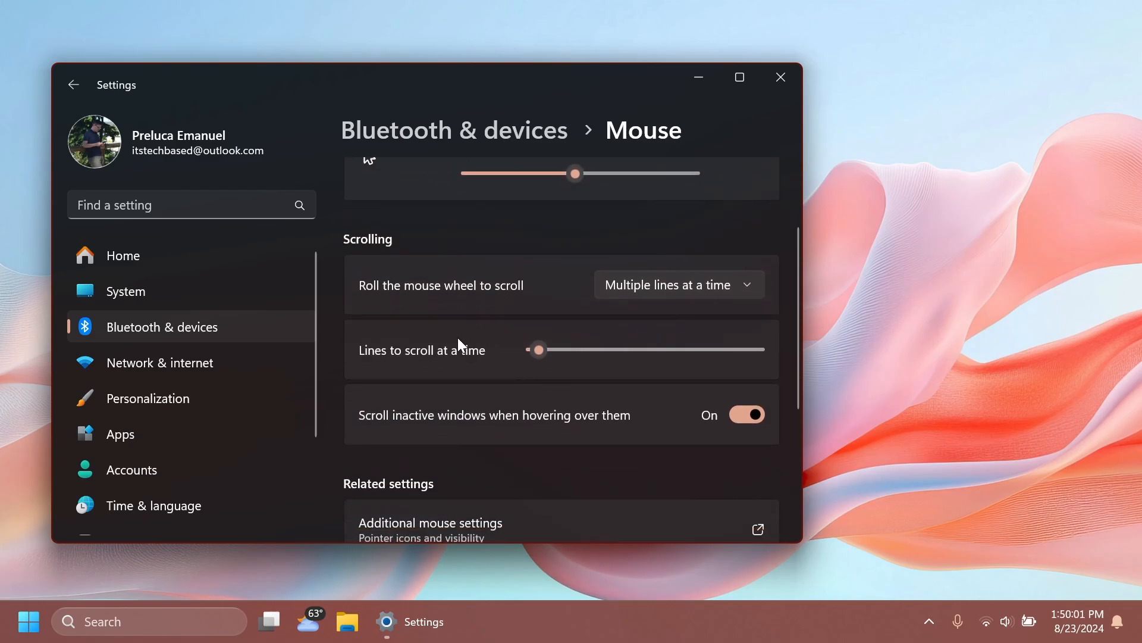
pyautogui.moveTo(472, 348)
pyautogui.scroll(2, 458, 338)
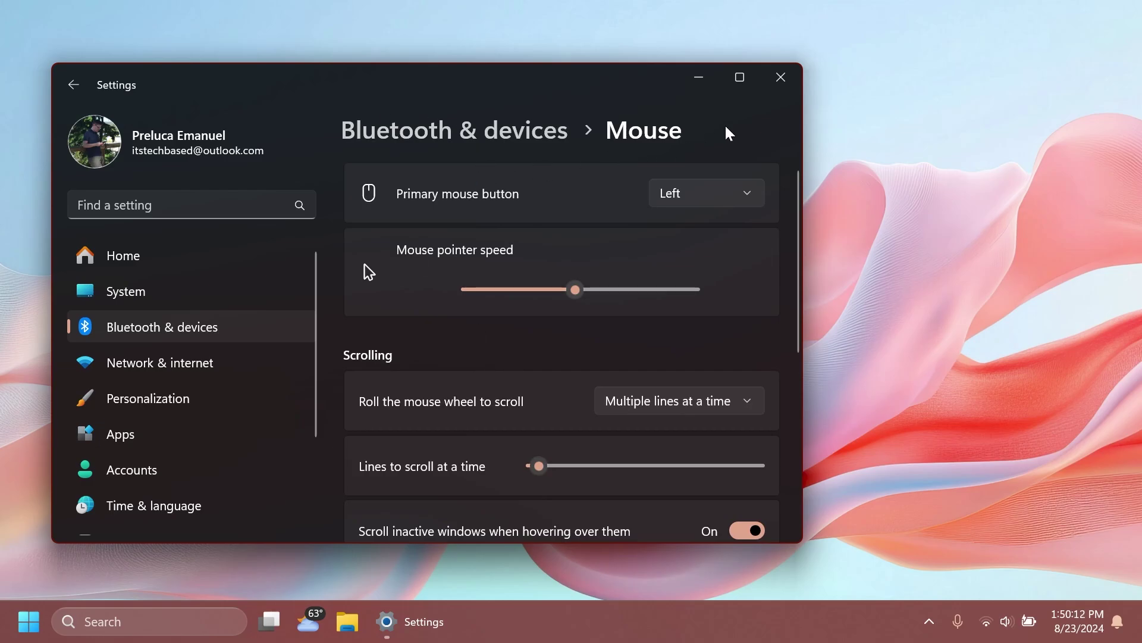
# - Close Settings, launch File Explorer on Home and view the Home tab's options including Duplicate tab
pyautogui.click(780, 77)
pyautogui.click(347, 621)
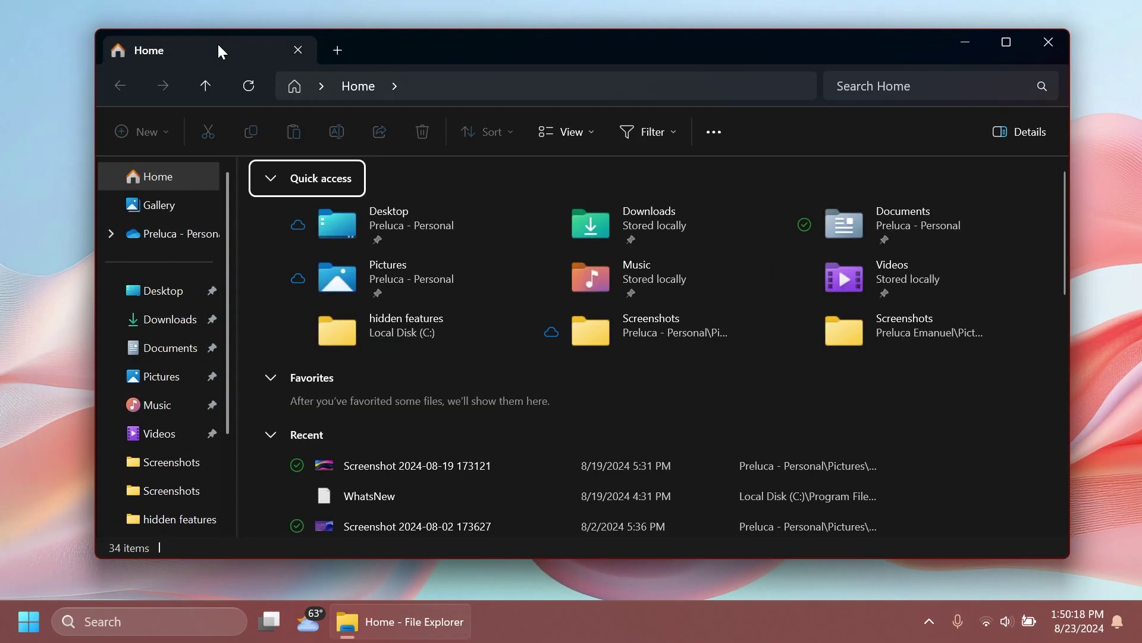
pyautogui.rightClick(219, 49)
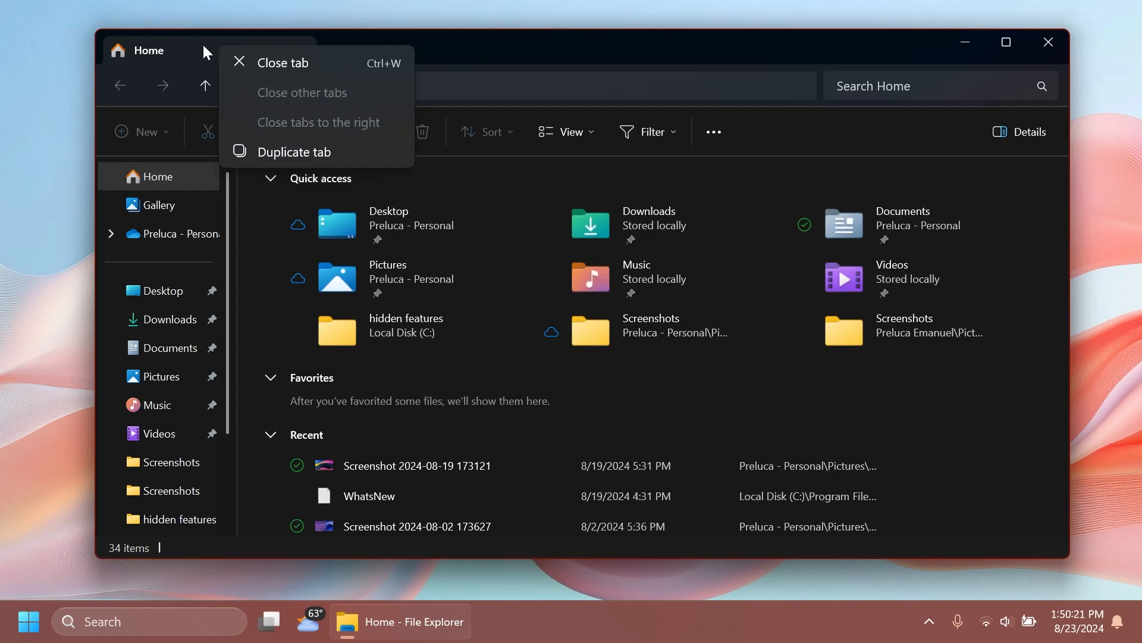
pyautogui.click(475, 44)
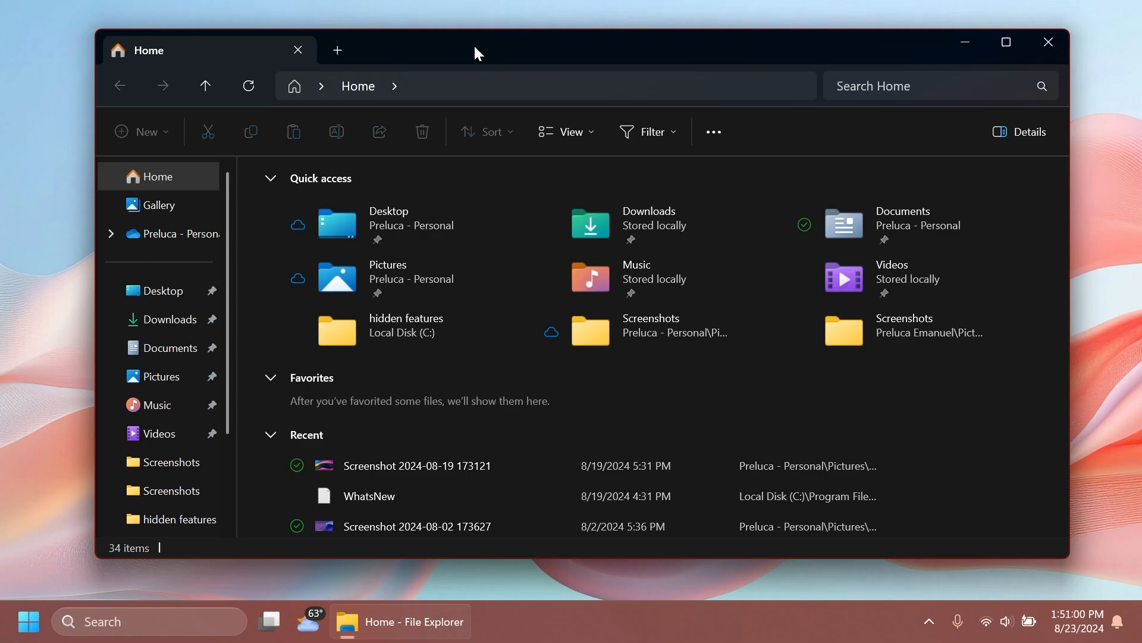
# - Browse the Gallery of screenshot images and return to the Home page
pyautogui.click(905, 87)
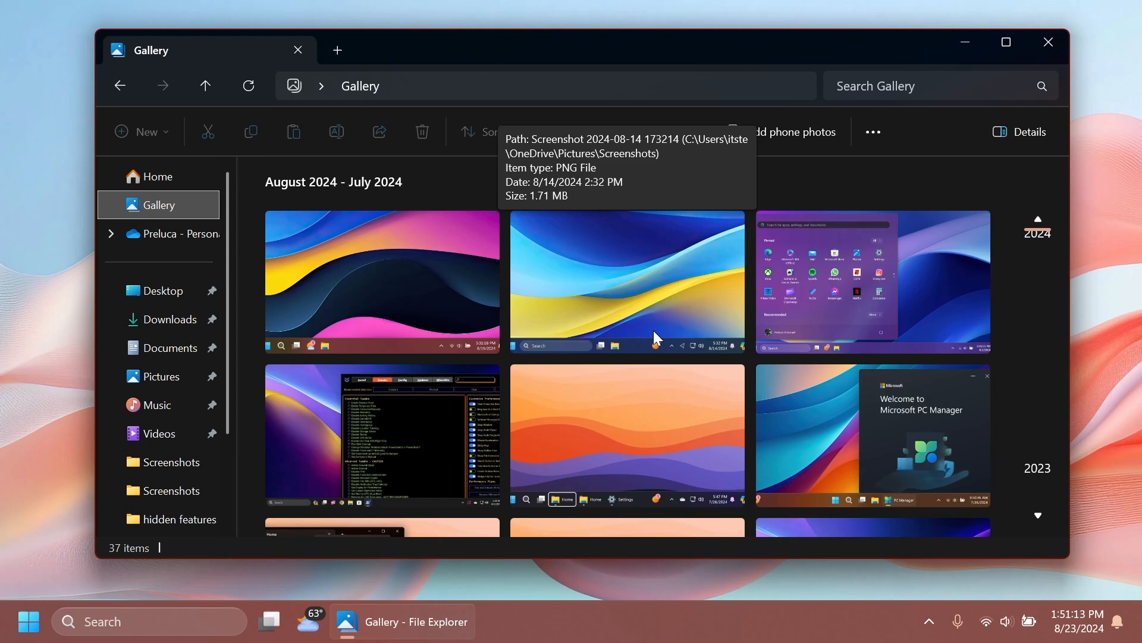
pyautogui.click(157, 177)
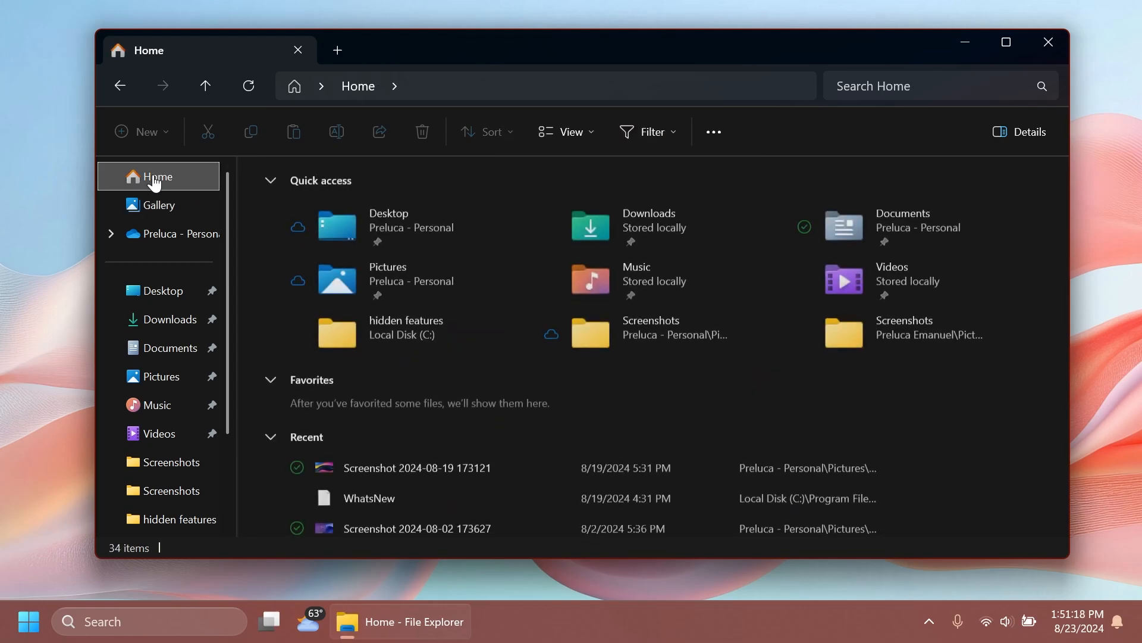